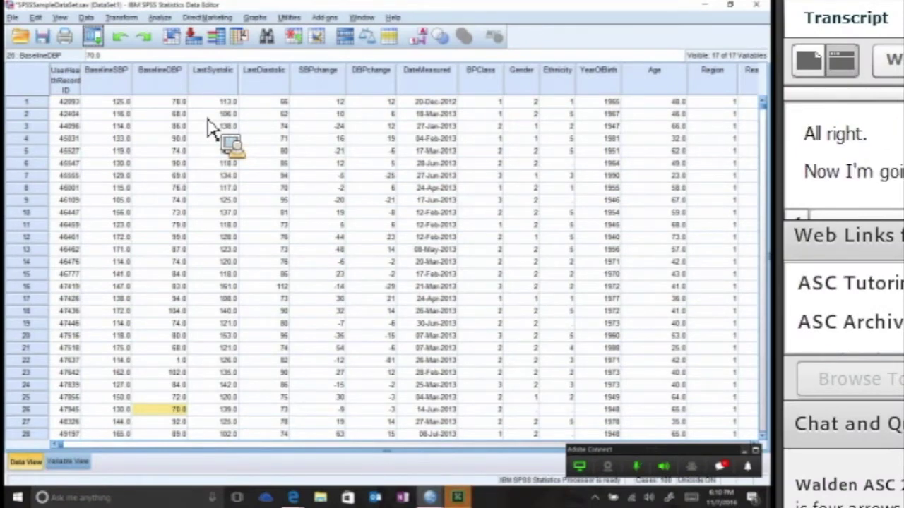
- Examine the SBPchange column's raw data and compare it with the variable definitions
key(alt+t)
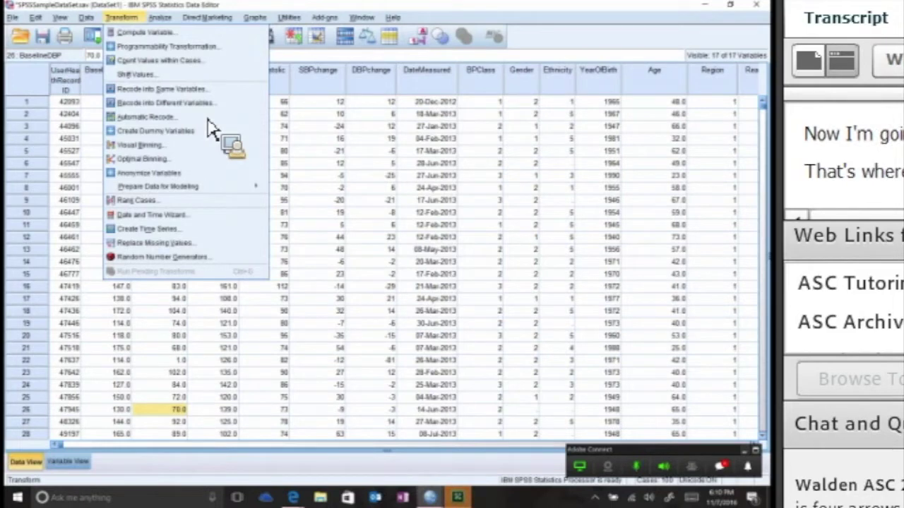
click(318, 70)
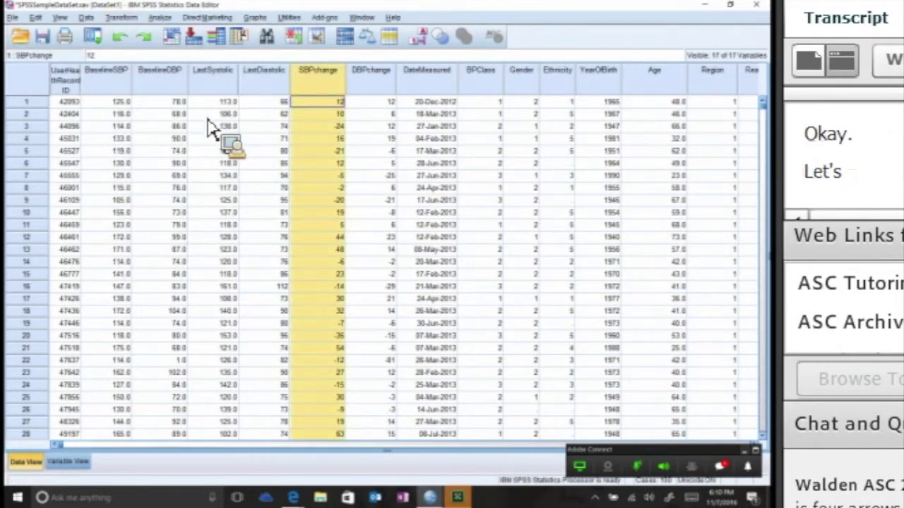
click(68, 461)
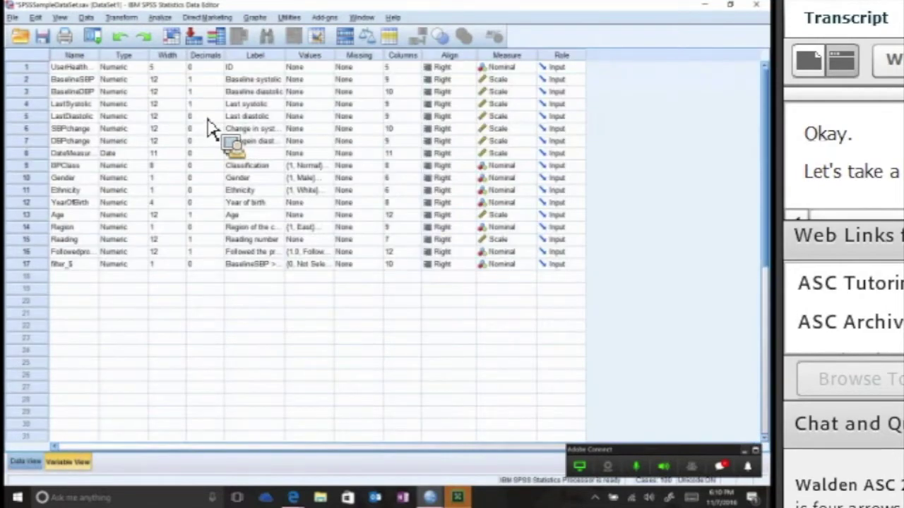
key(ctrl+t)
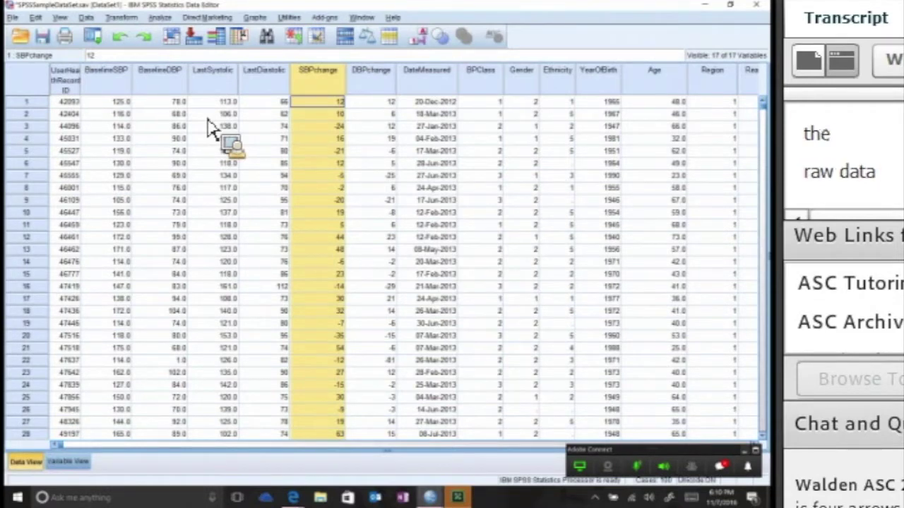
key(ctrl+t)
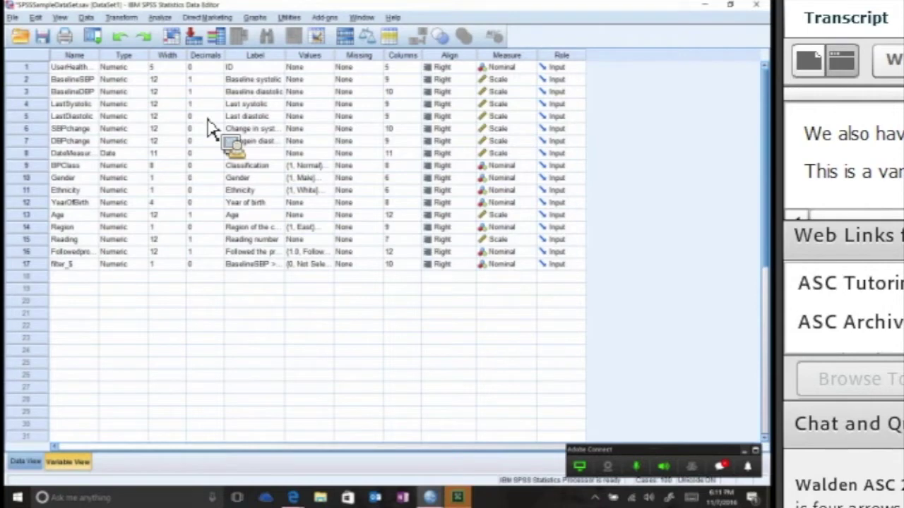
key(ctrl+t)
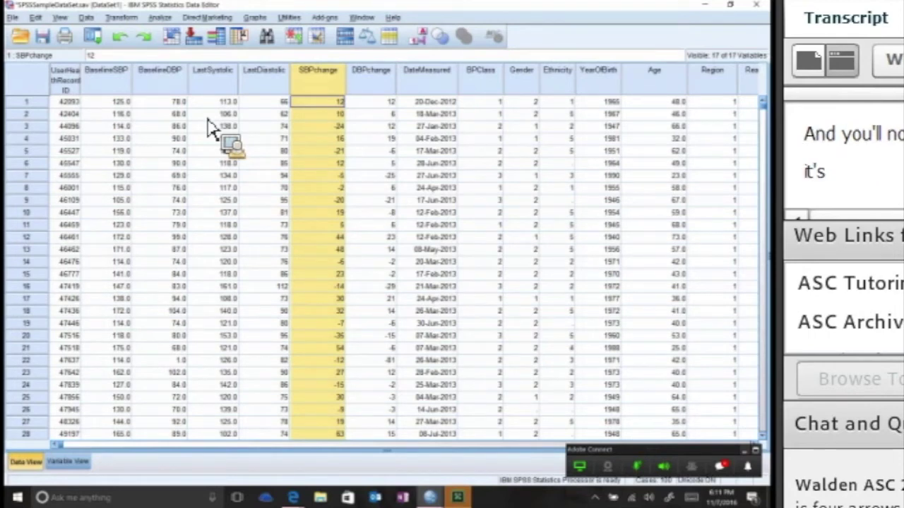
key(ctrl+t)
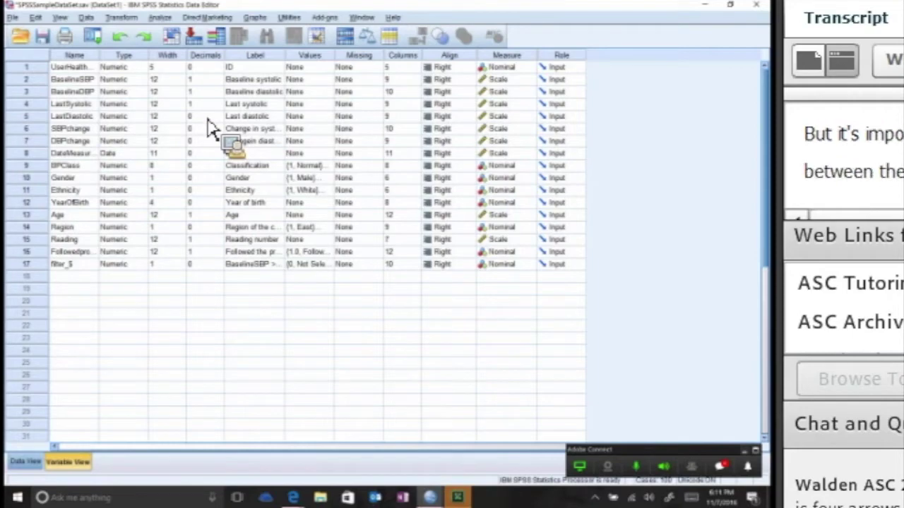
- Compute a new variable named change as BaselineSBP minus LastSystolic and check its values in the data
key(alt+t)
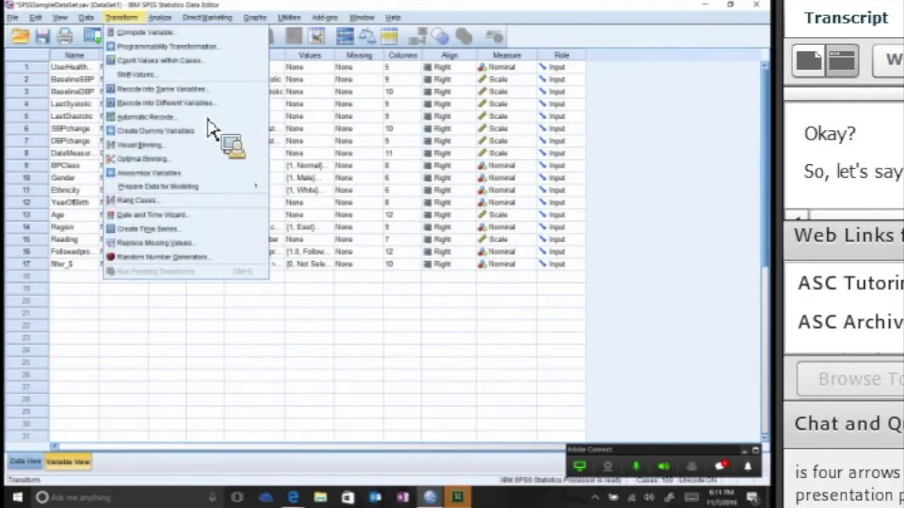
key(c)
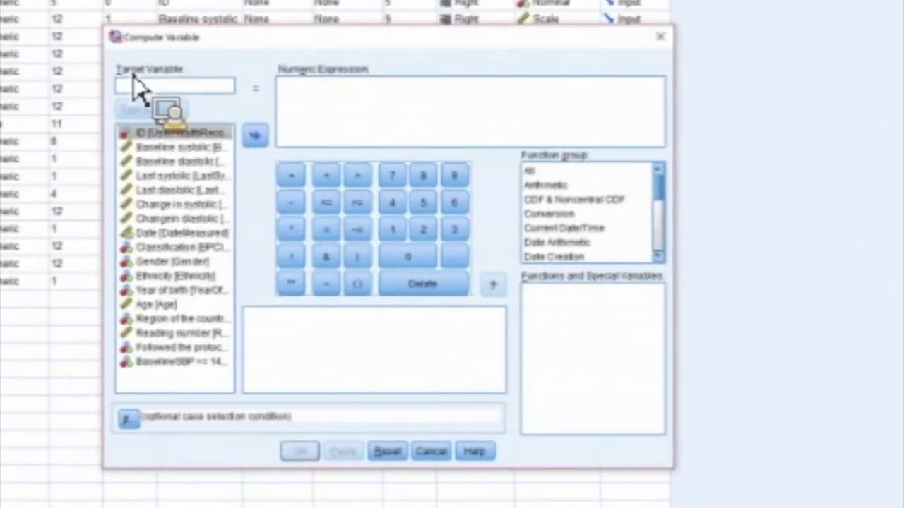
click(133, 80)
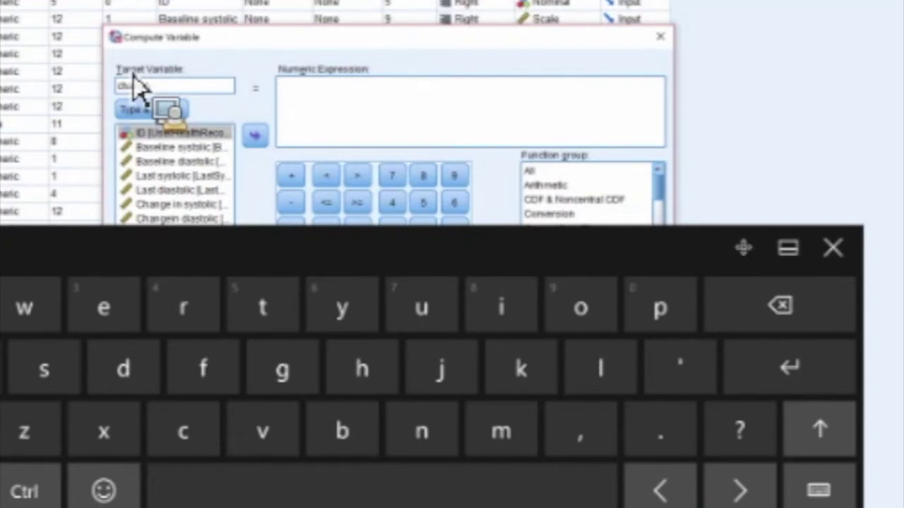
key(Tab)
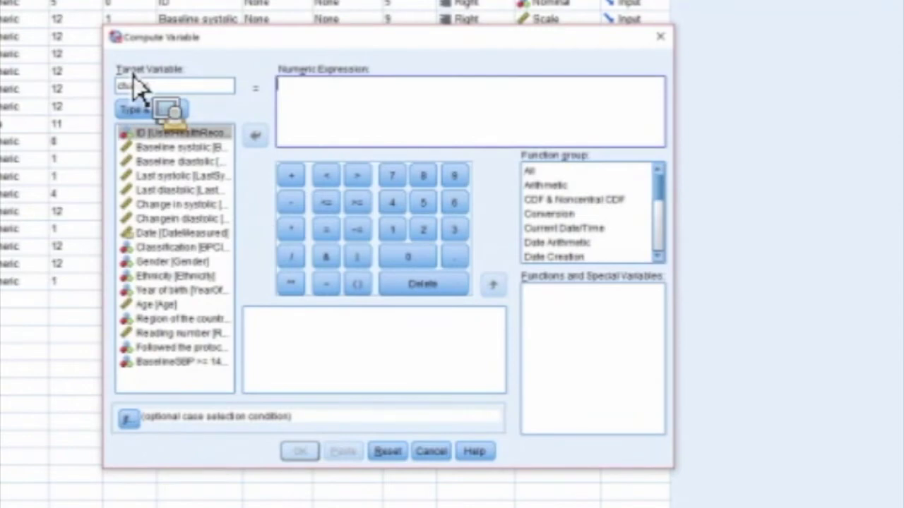
double_click(181, 148)
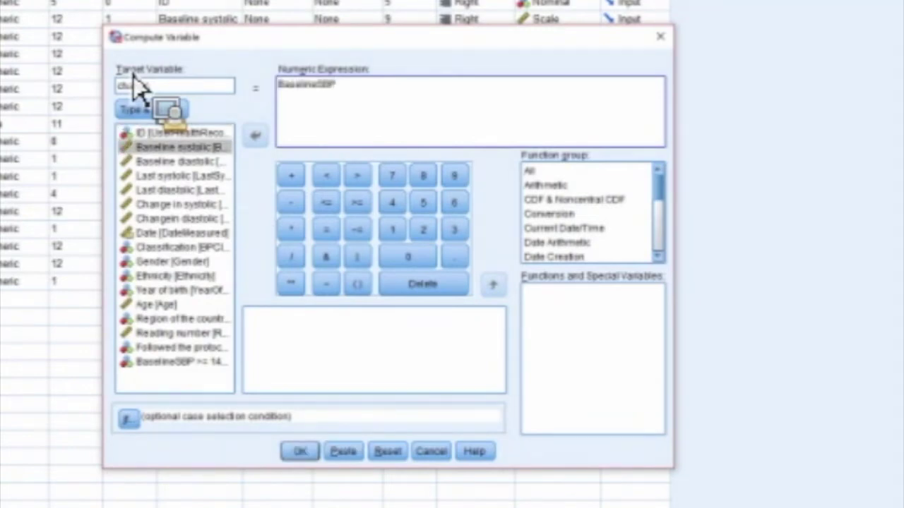
text(-)
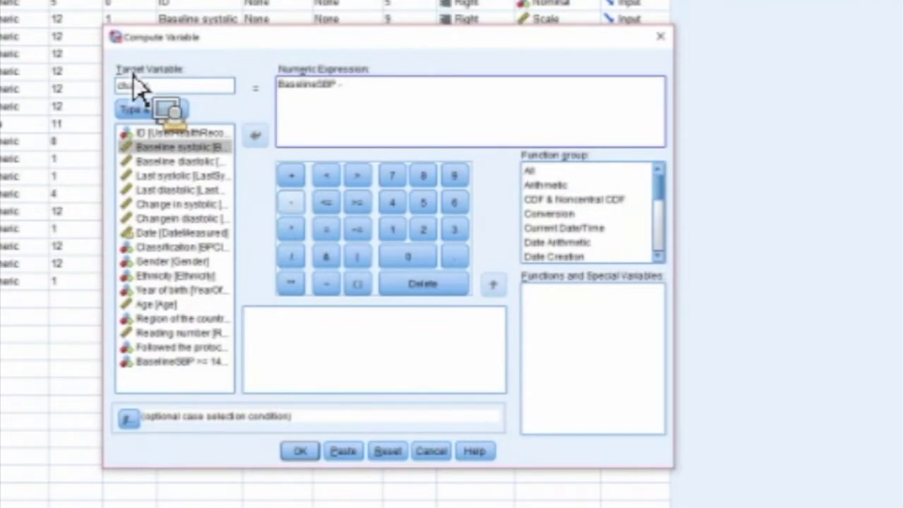
drag(177, 176, 399, 101)
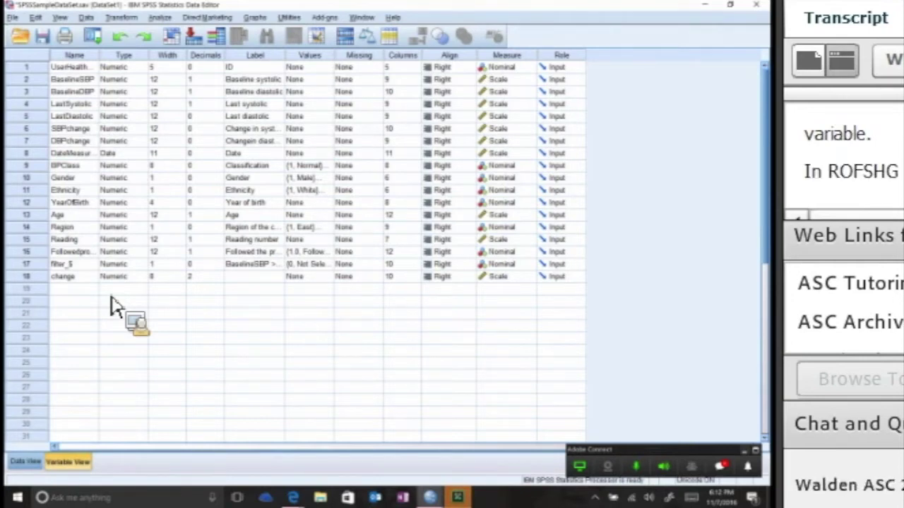
click(254, 276)
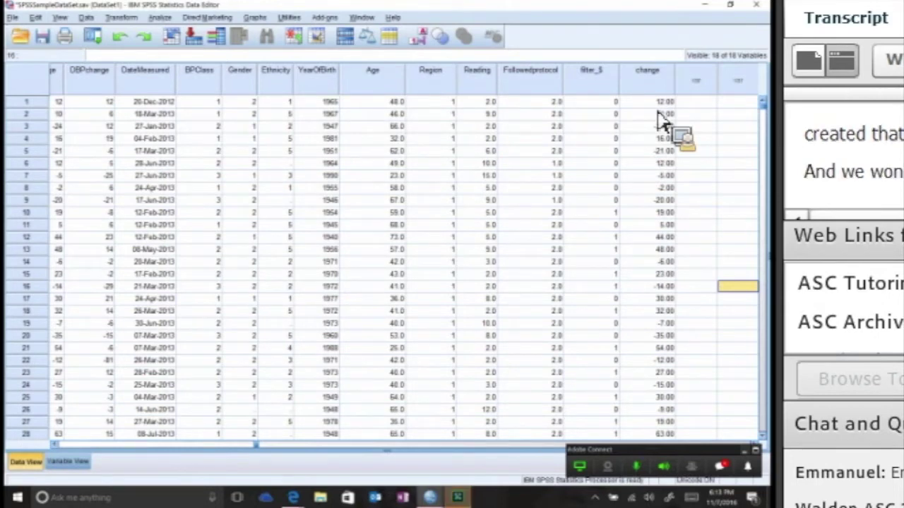
drag(317, 312, 373, 311)
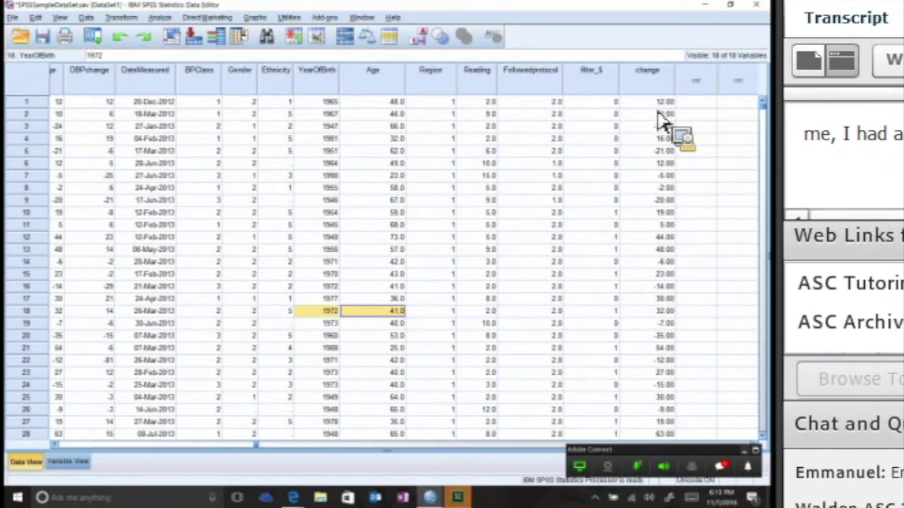
- Set up Recode into Same Variables for Last systolic and open its old and new value definitions
key(alt+t)
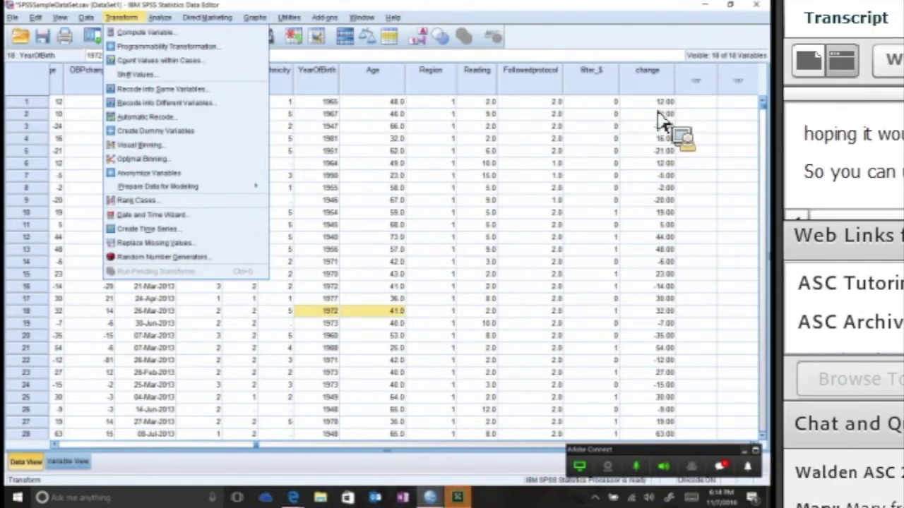
key(s)
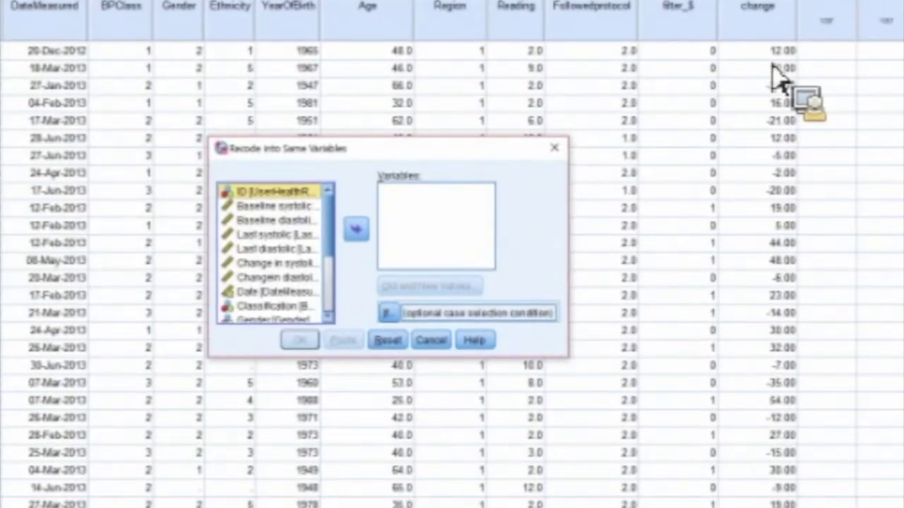
drag(274, 234, 459, 221)
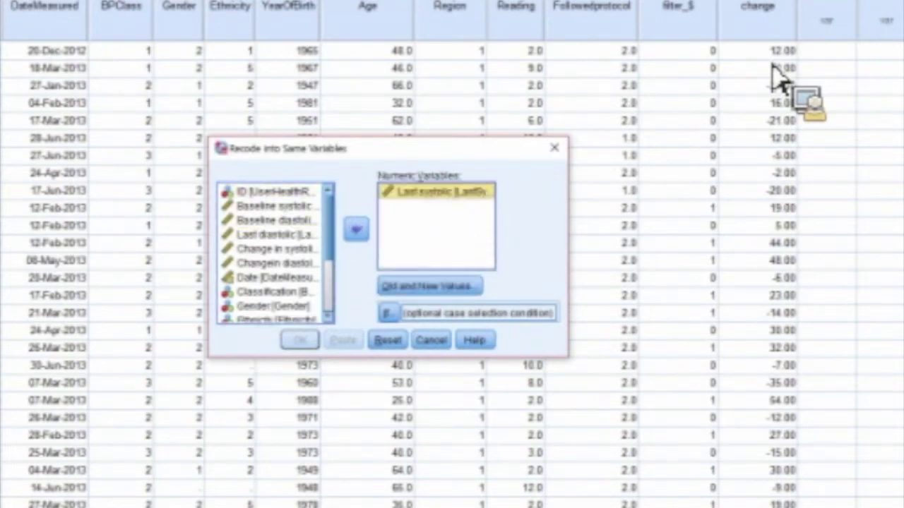
click(429, 286)
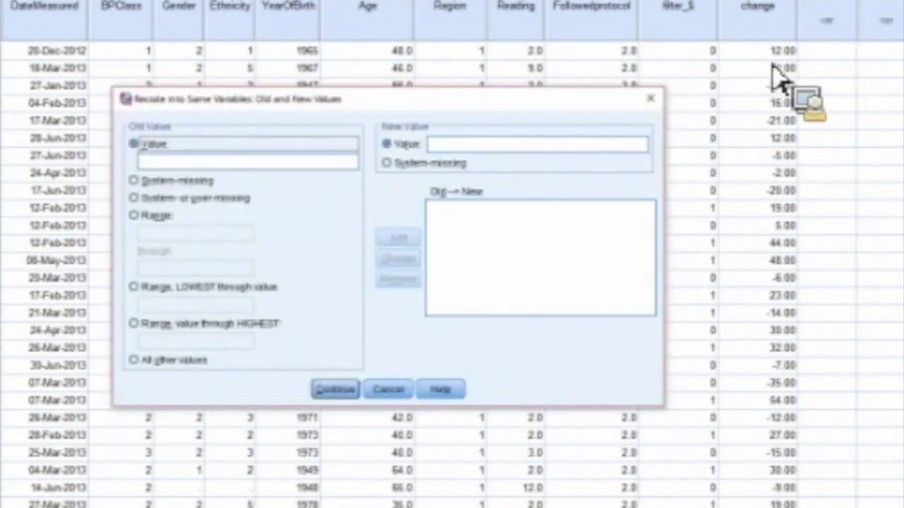
- Recode the Last systolic range 120 through 140 to the new value 0 and run the recode
click(135, 215)
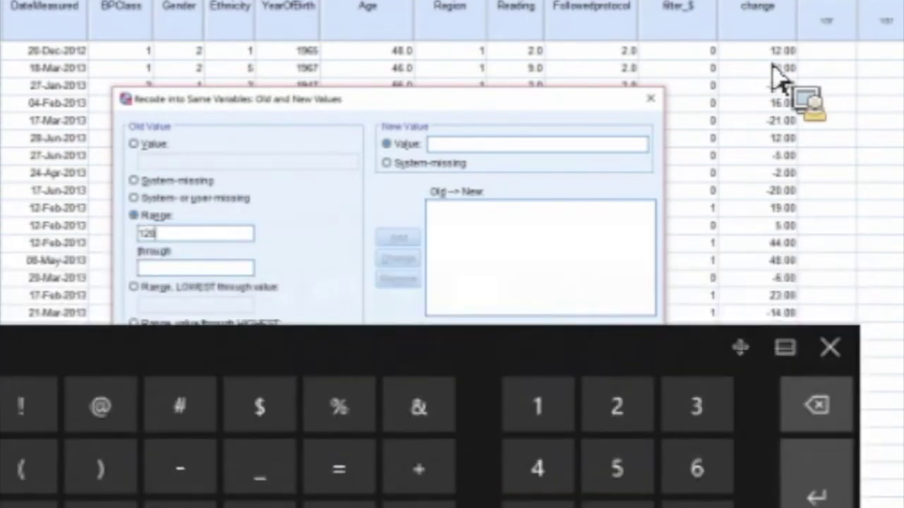
key(Tab)
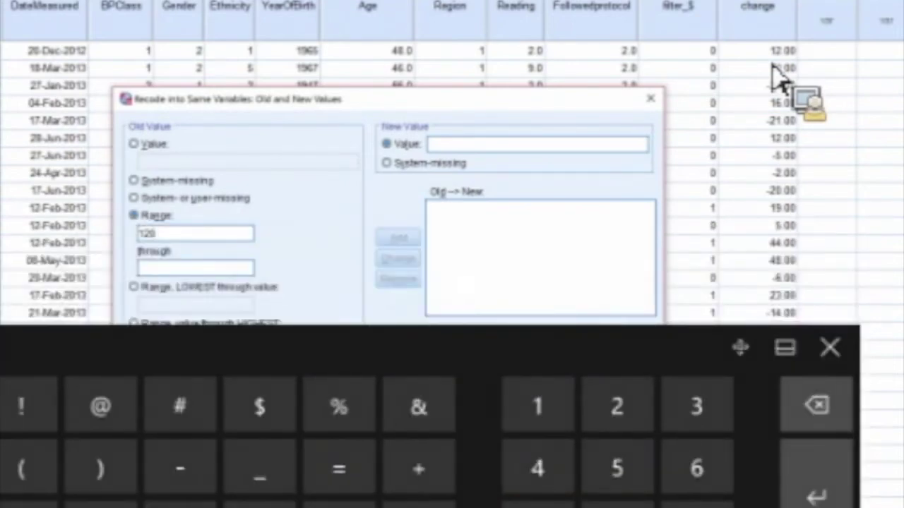
text(140)
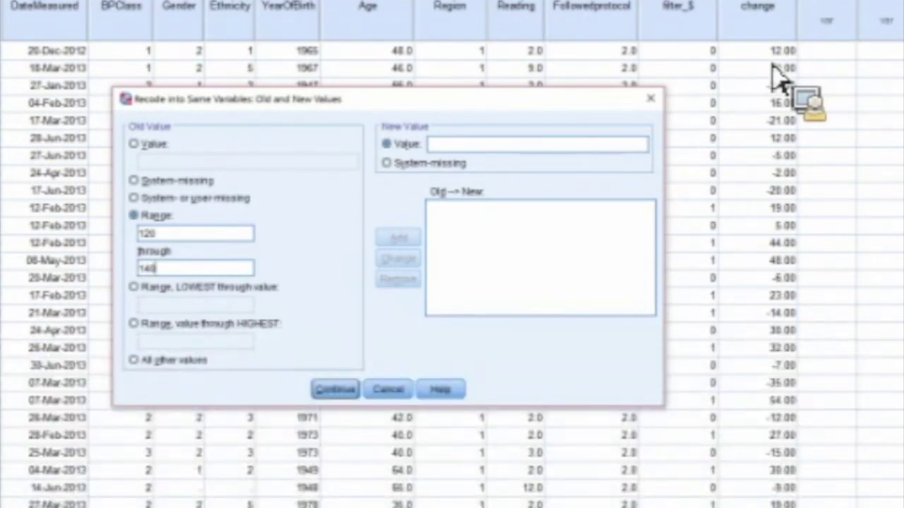
key(Tab)
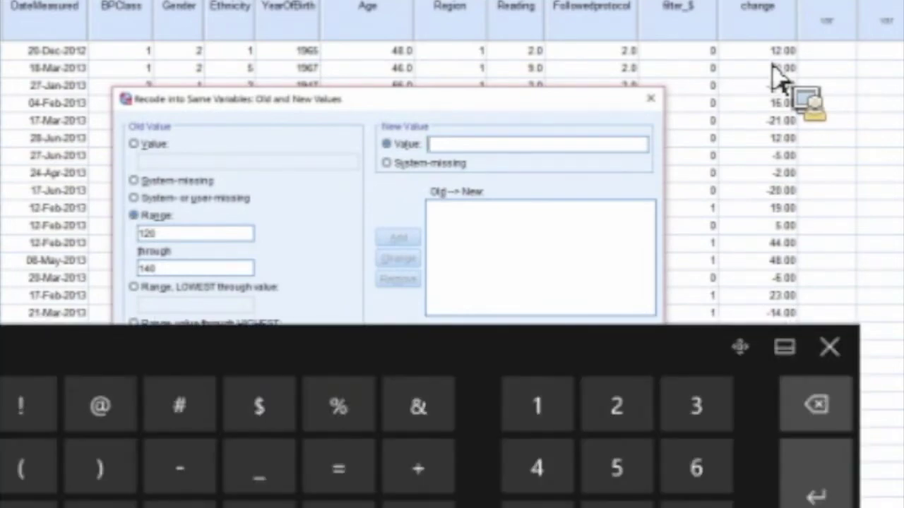
text(0)
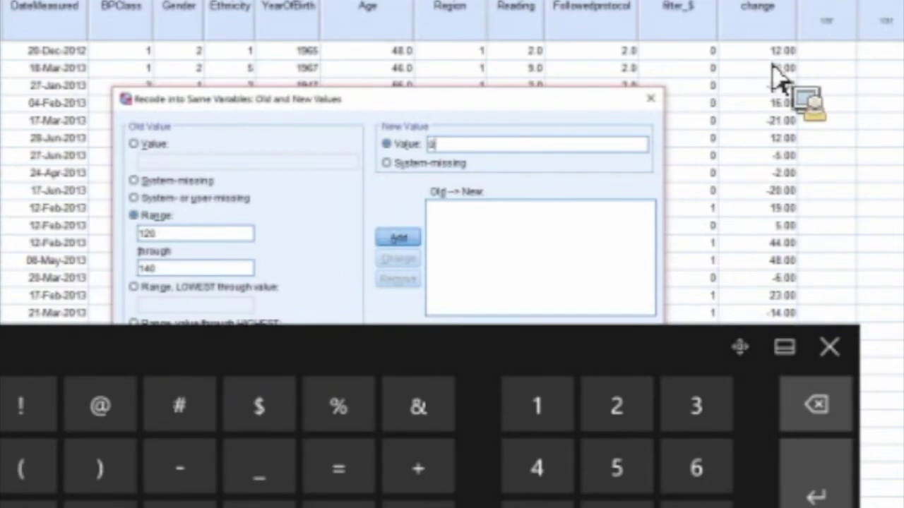
key(Return)
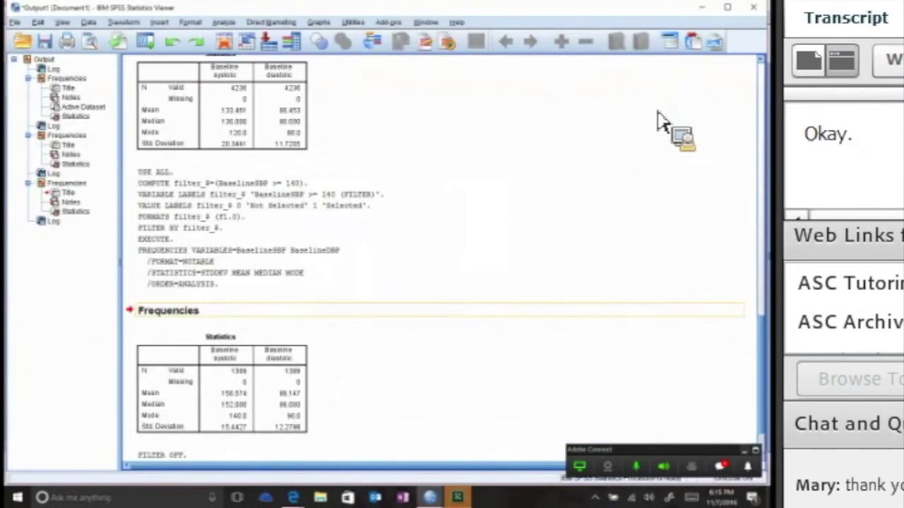
- Return to the data set and examine the recoded LastSystolic values and the Gender variable's definition
click(430, 498)
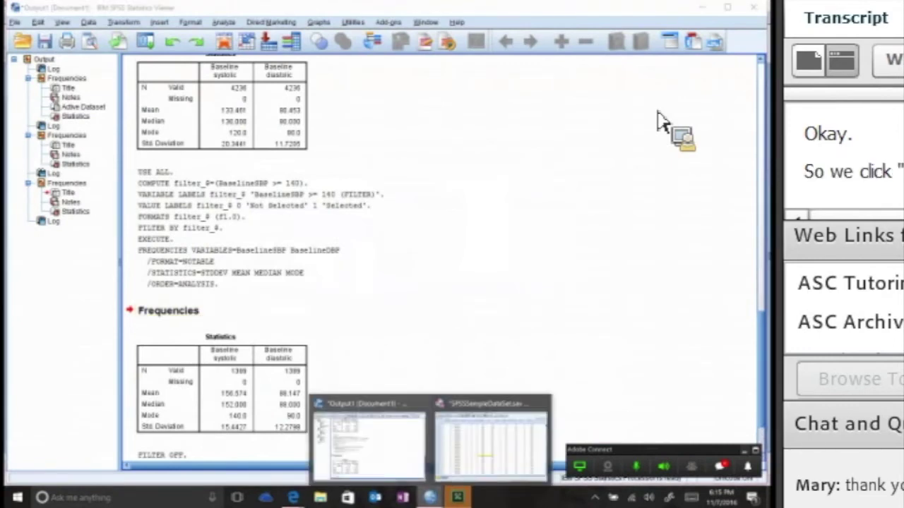
click(490, 439)
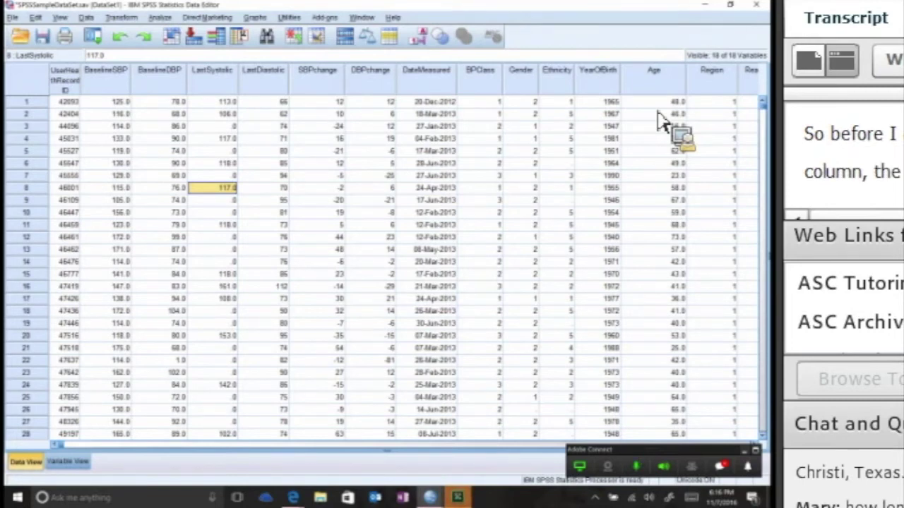
key(ctrl+t)
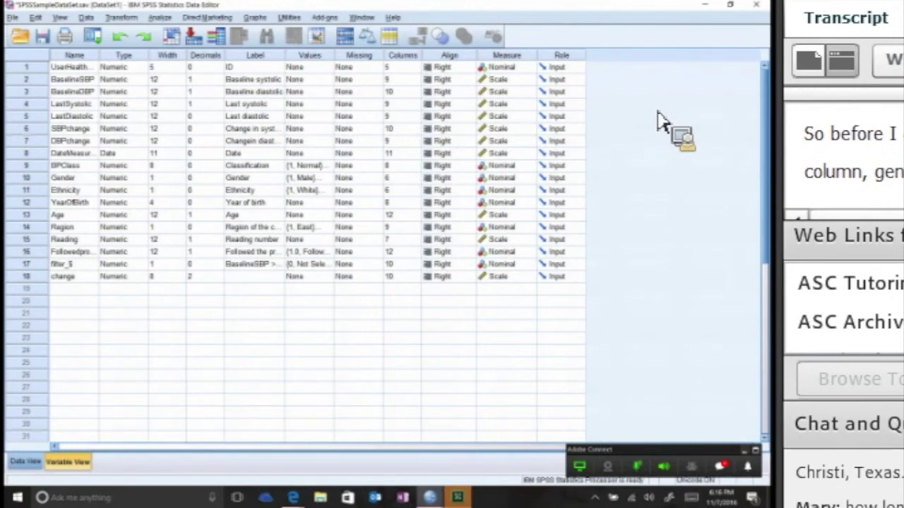
click(355, 178)
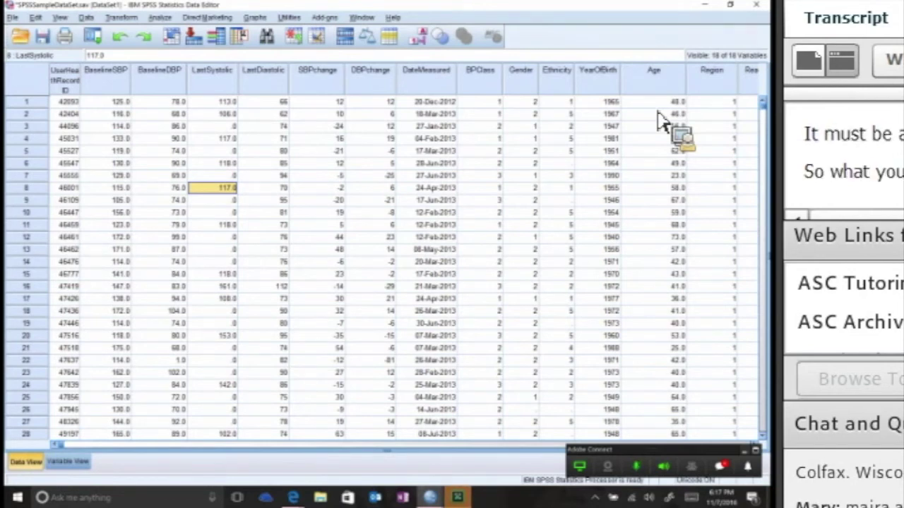
- Set up Recode into Different Variables with Gender as the input and an output variable named and labelled male
key(alt+t)
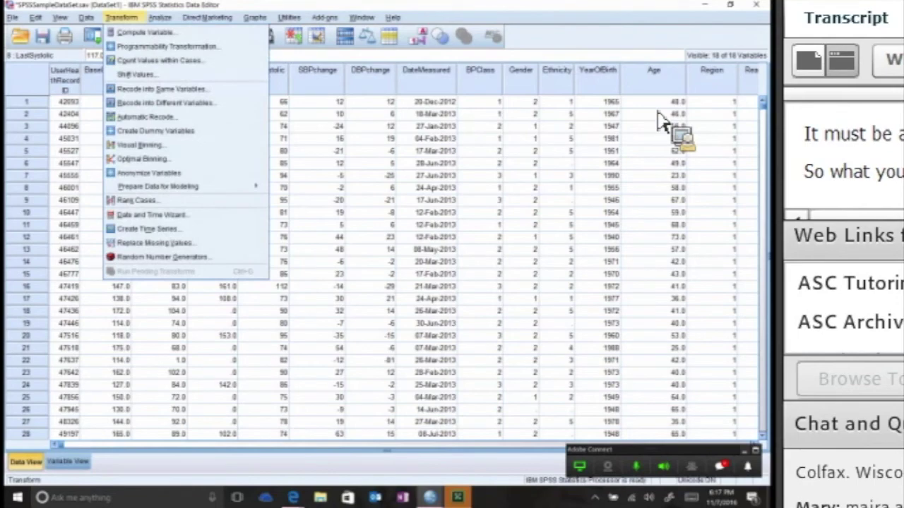
key(r)
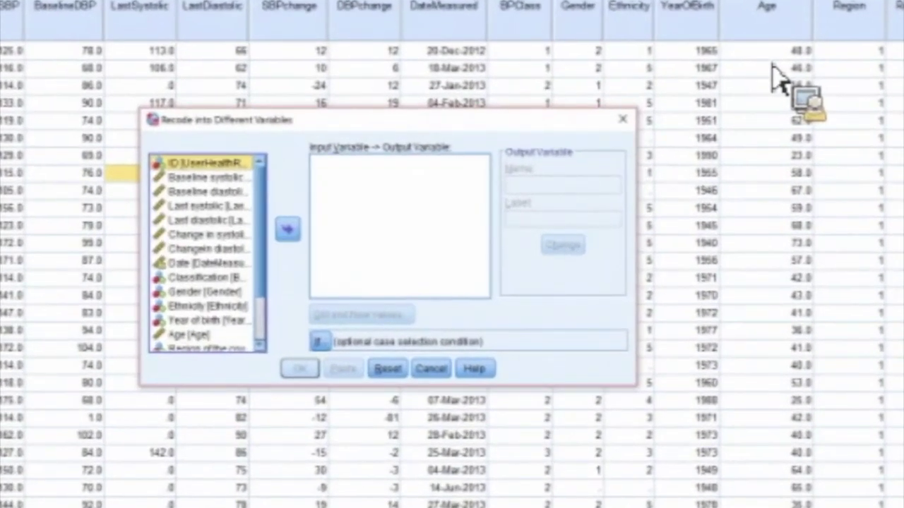
drag(205, 292, 392, 211)
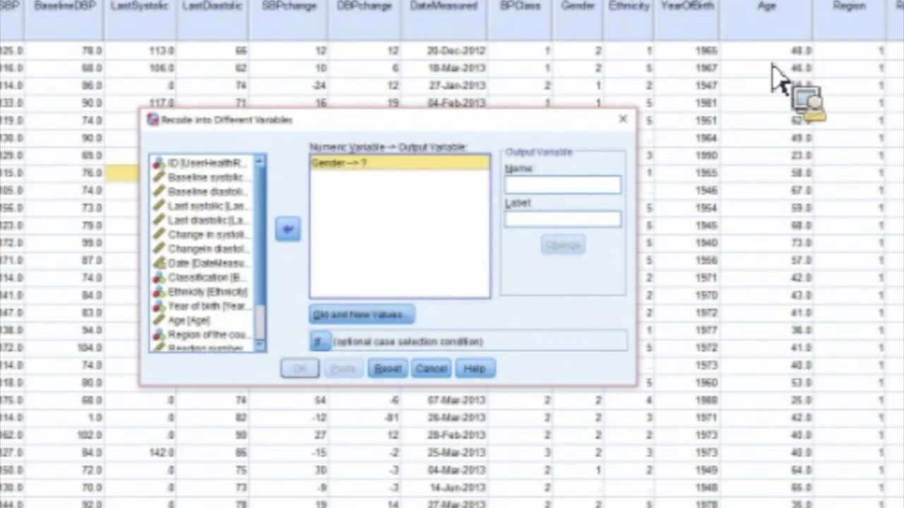
key(Tab)
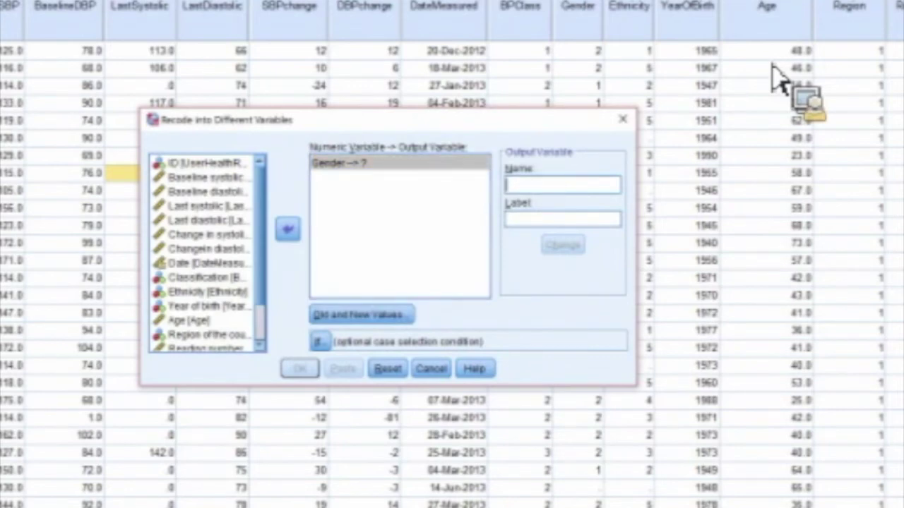
text(m)
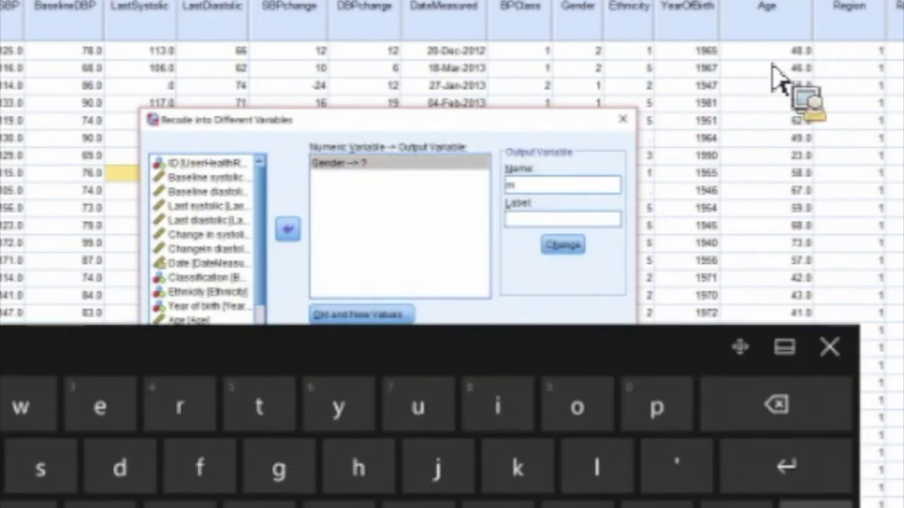
text(ale)
key(Tab)
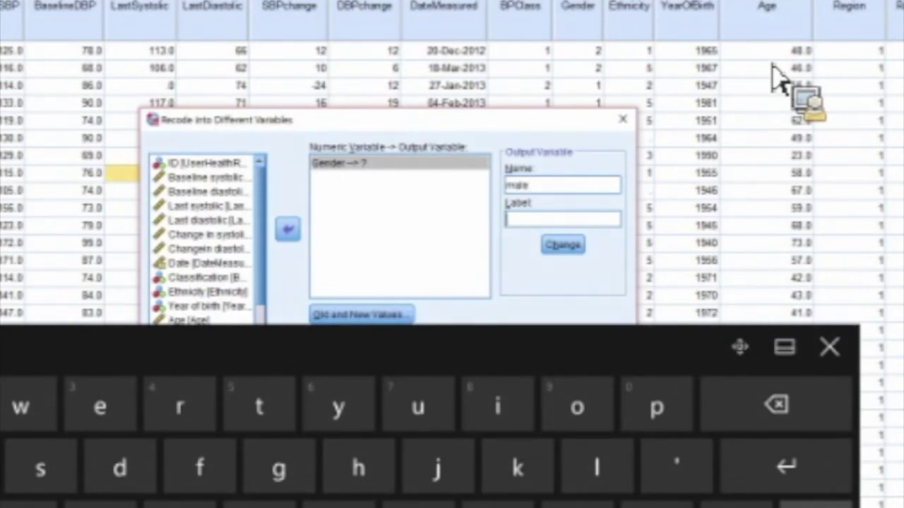
text(male)
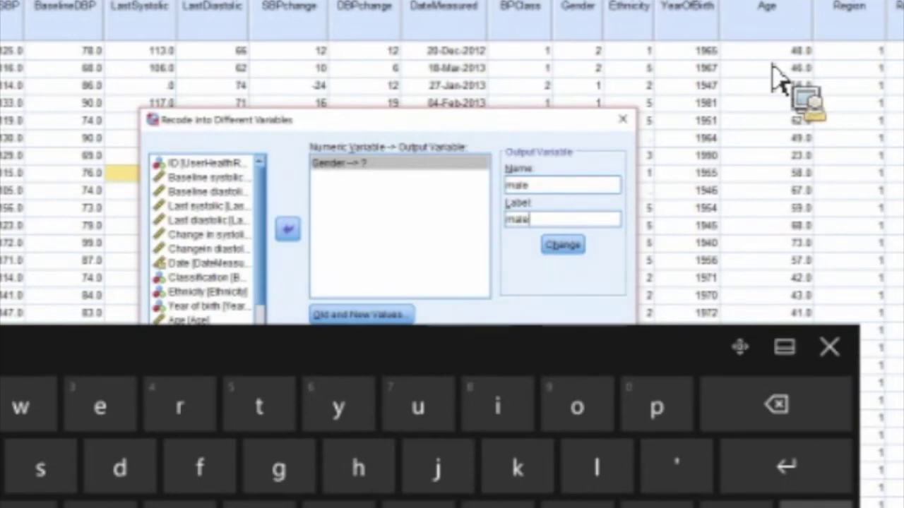
key(alt+h)
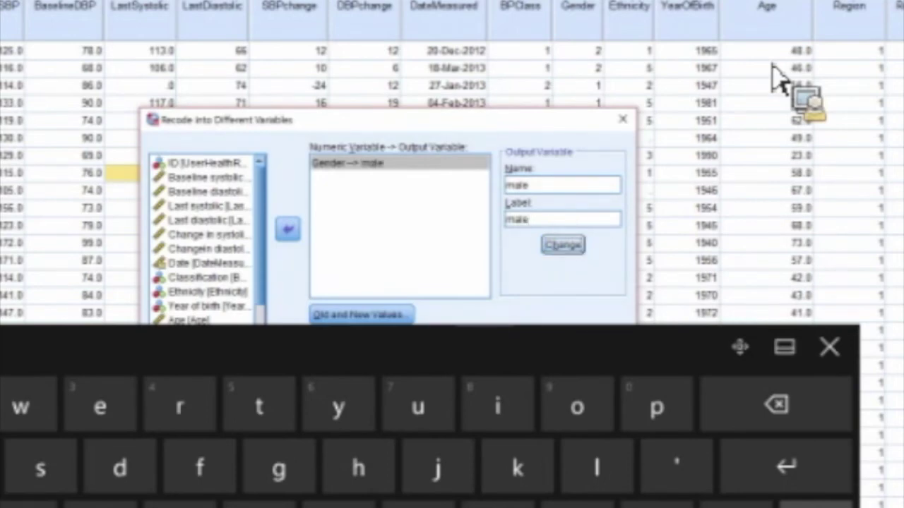
- Add a rule to the male recode that turns the old Gender value 1 into the new value 1
key(alt+o)
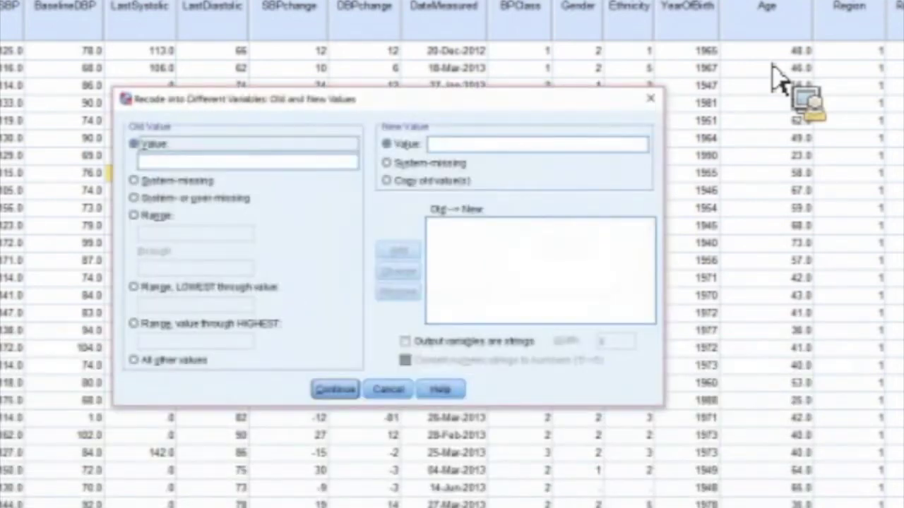
key(Tab)
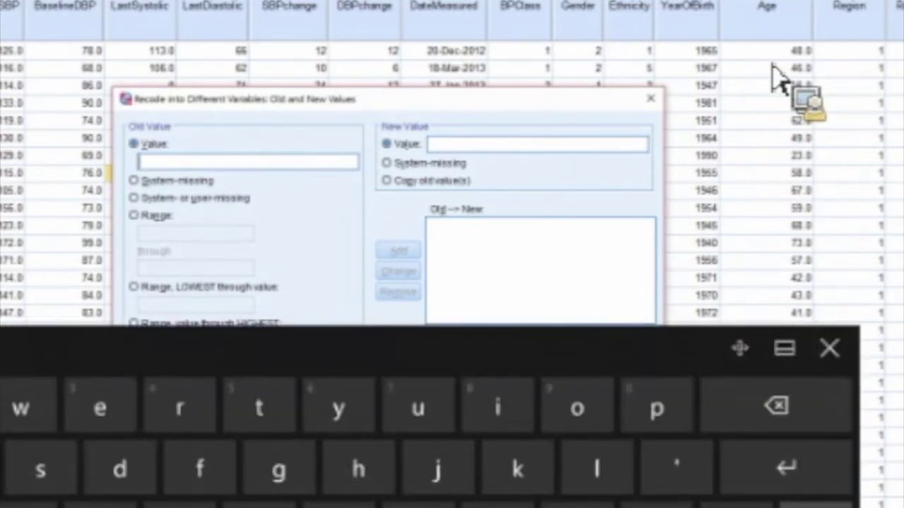
text(1)
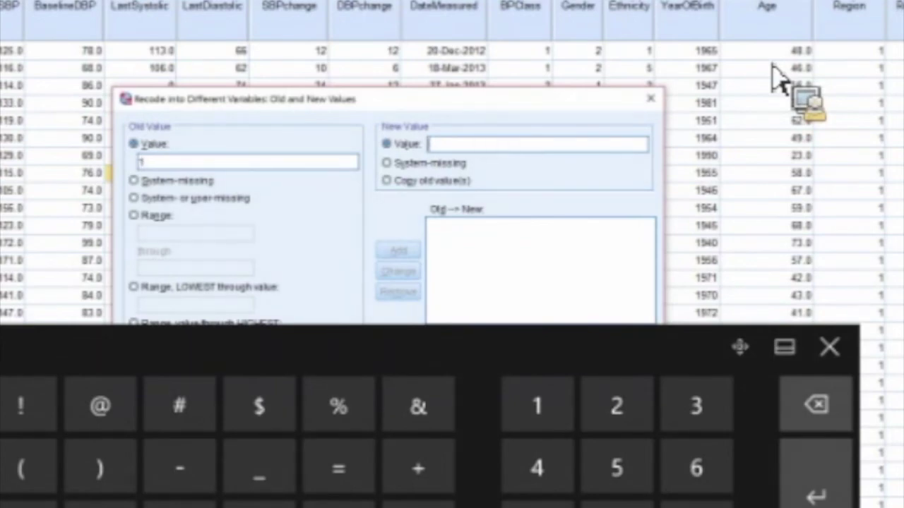
text(1)
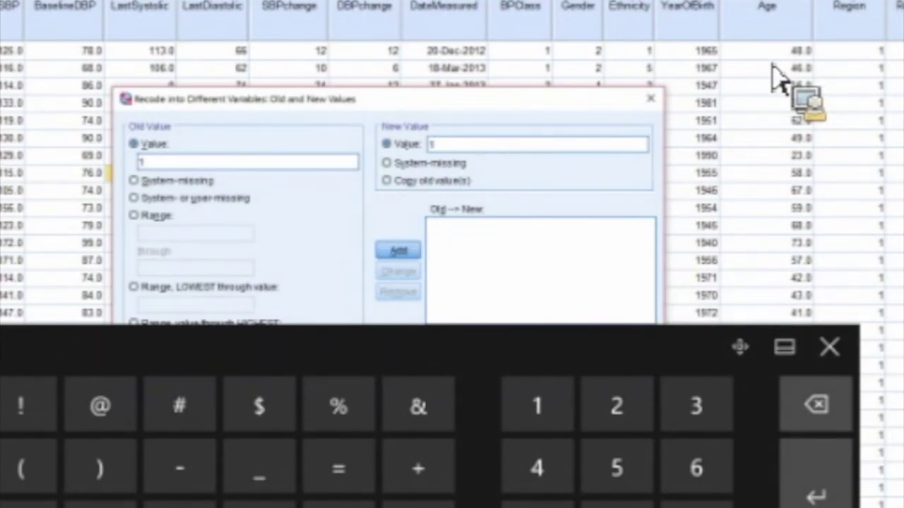
key(Return)
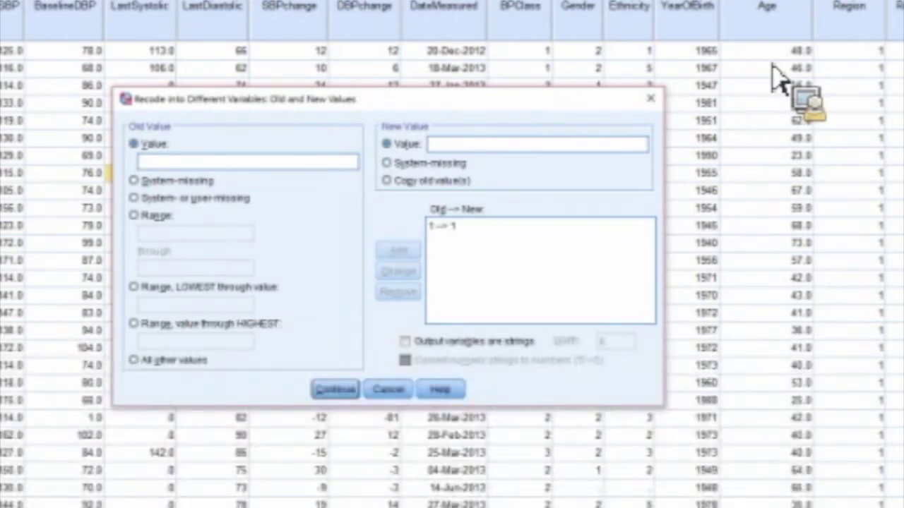
- Recode all other Gender values to 0 for the male variable and run the recode
key(alt+o)
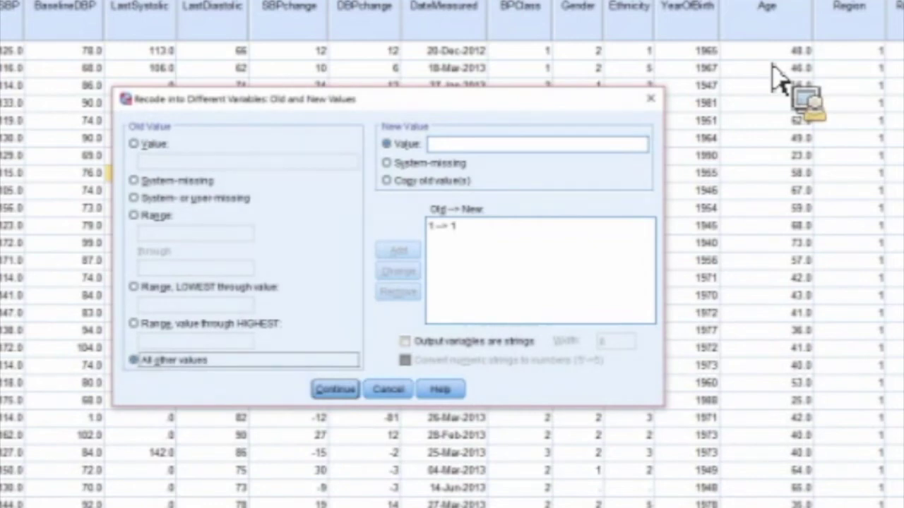
key(Tab)
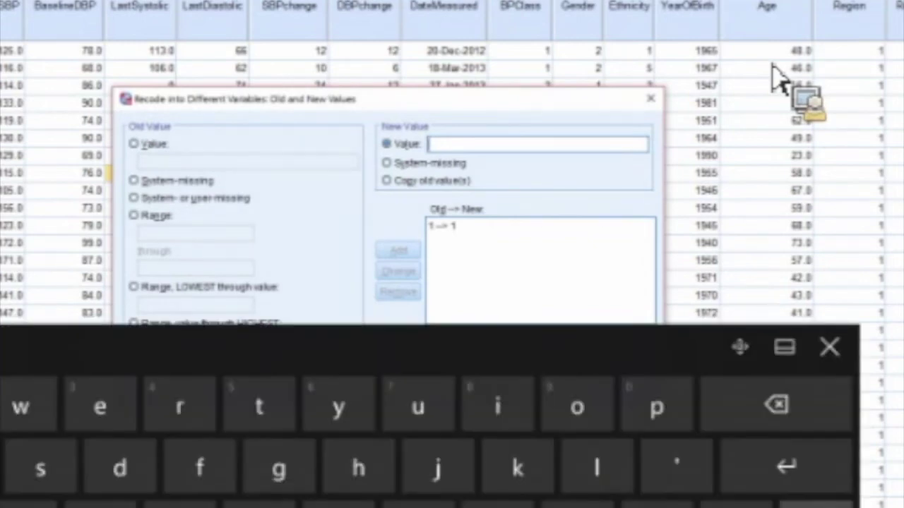
text(0)
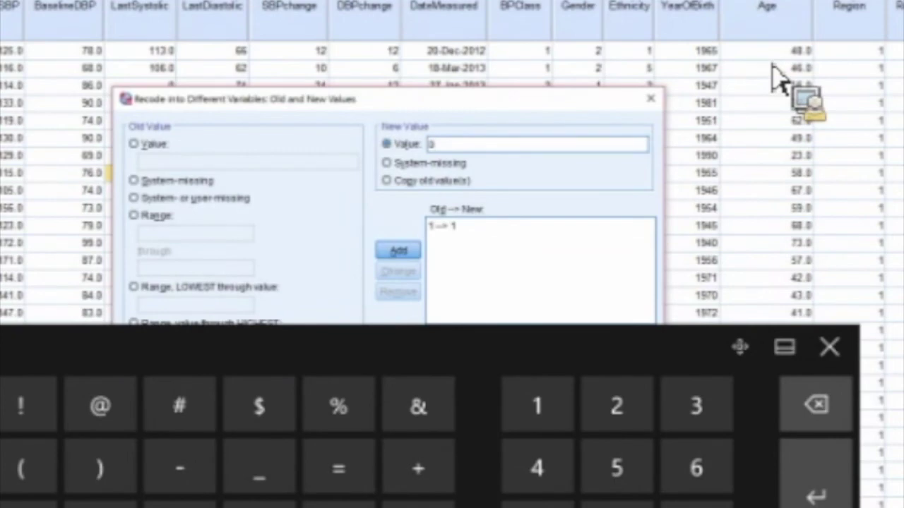
key(alt+a)
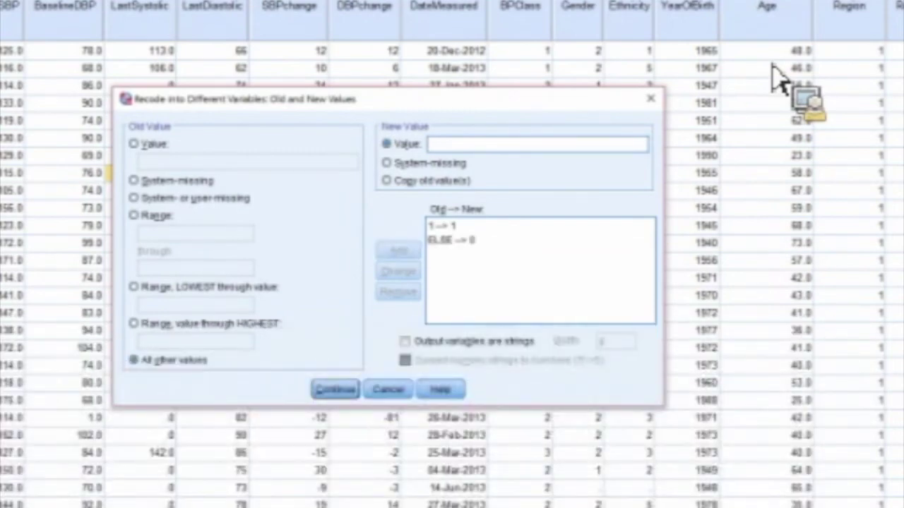
key(alt+c)
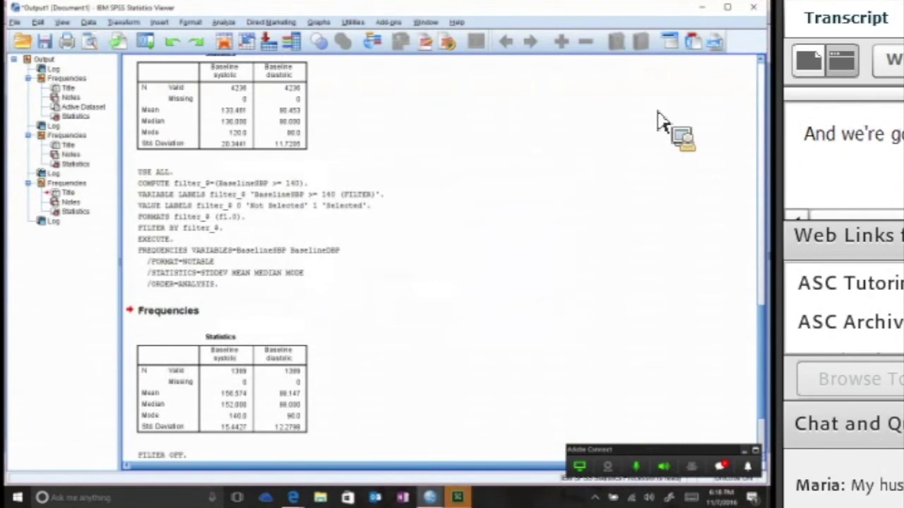
- Reset Recode into Different Variables in the data set and assign Gender to an output variable named and labelled female
key(super+7)
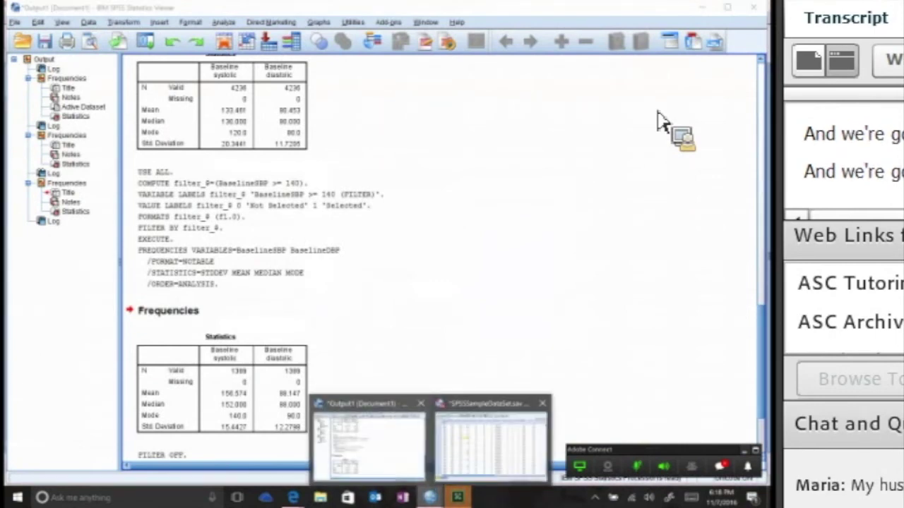
key(super+7)
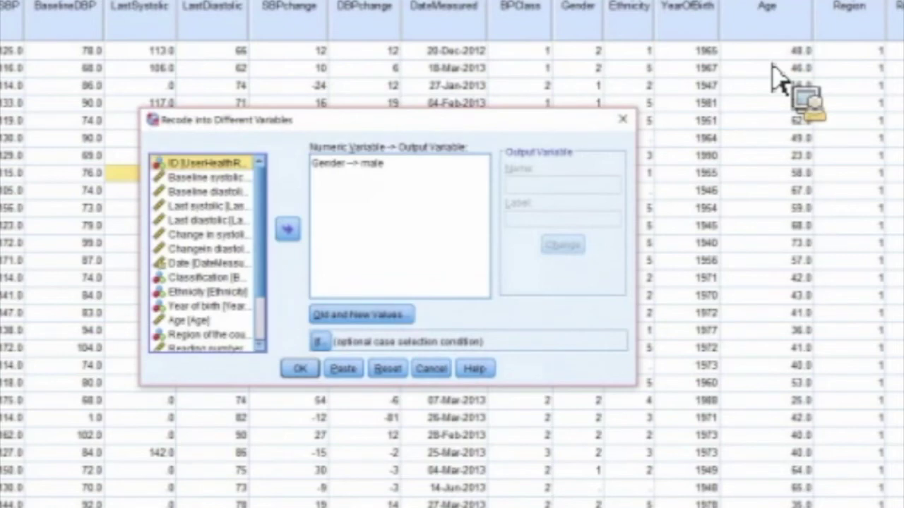
click(387, 369)
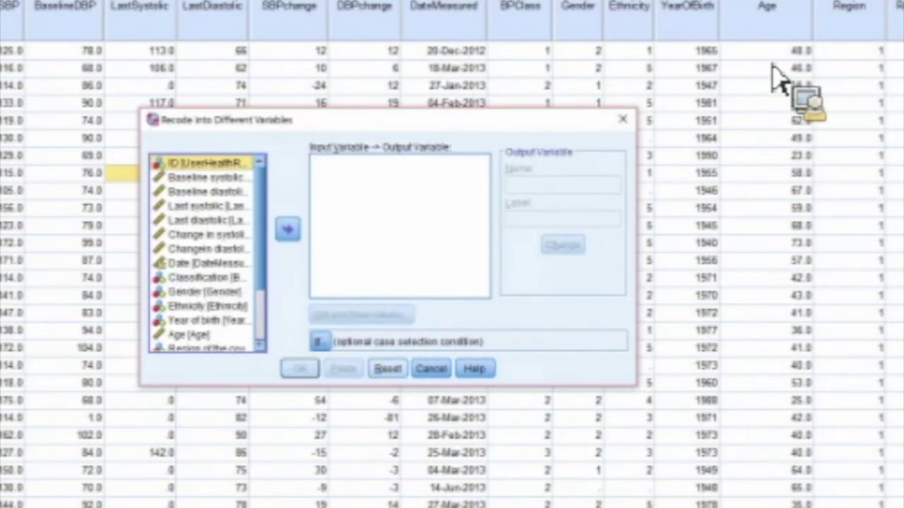
mouse_move(205, 292)
mouse_down()
mouse_move(300, 288)
mouse_move(416, 220)
mouse_up()
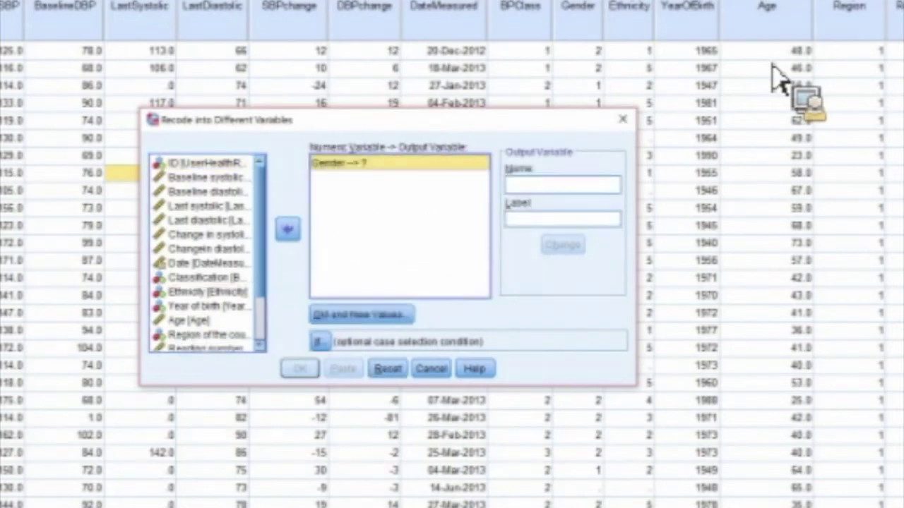
click(563, 185)
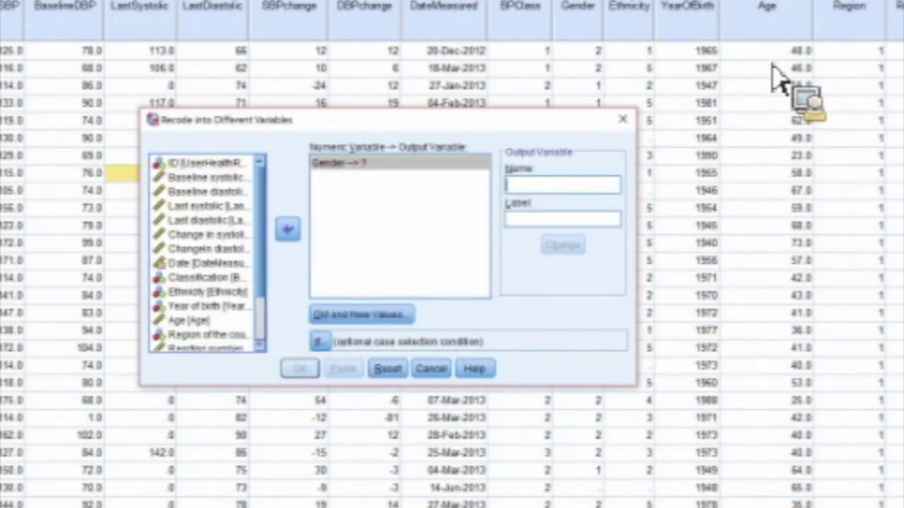
text(femal)
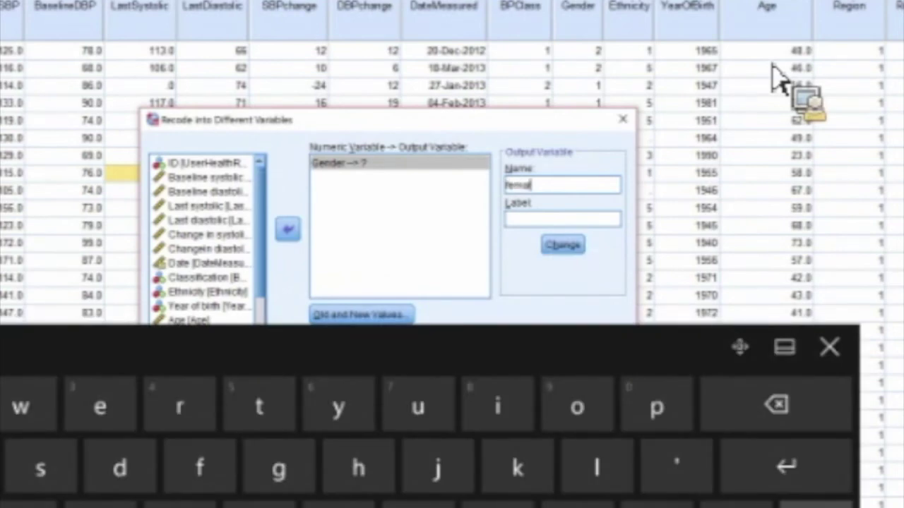
text(e)
key(Tab)
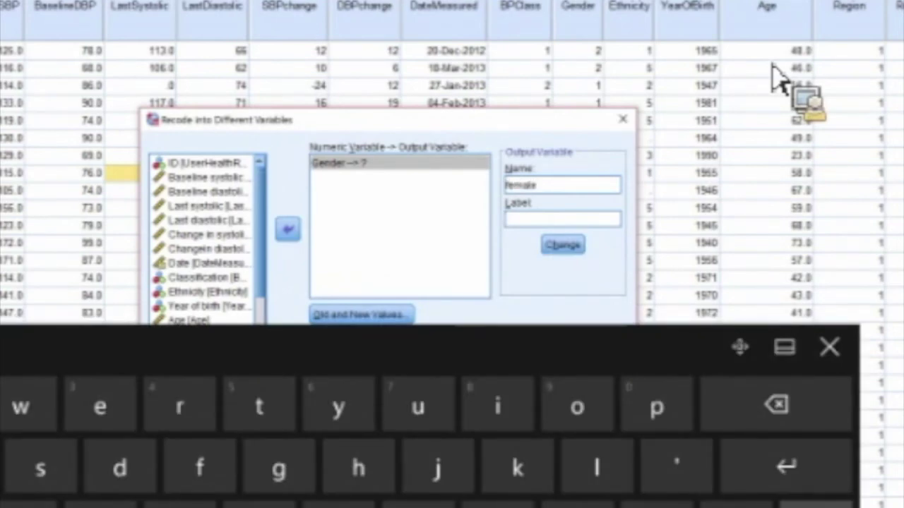
text(female)
key(alt+h)
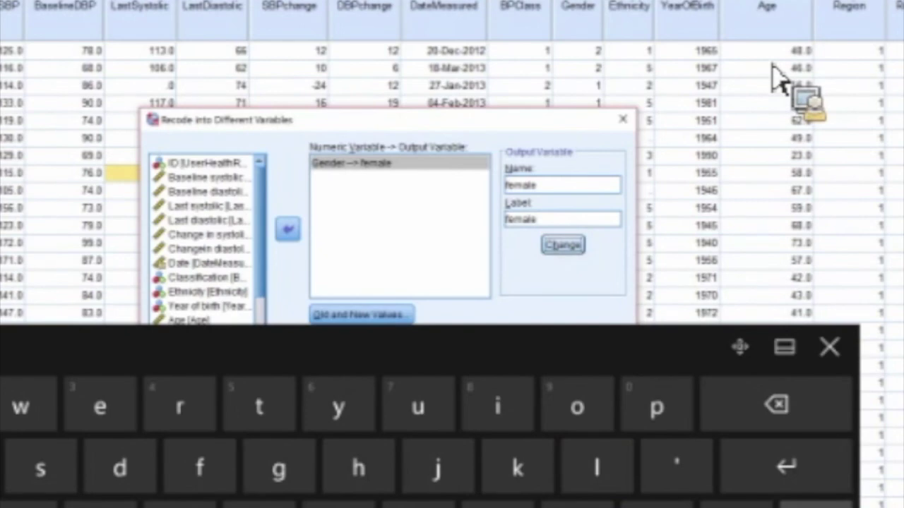
- Recode Gender value 2 to 1 and all other values to 0 for female, and run the recode
key(alt+o)
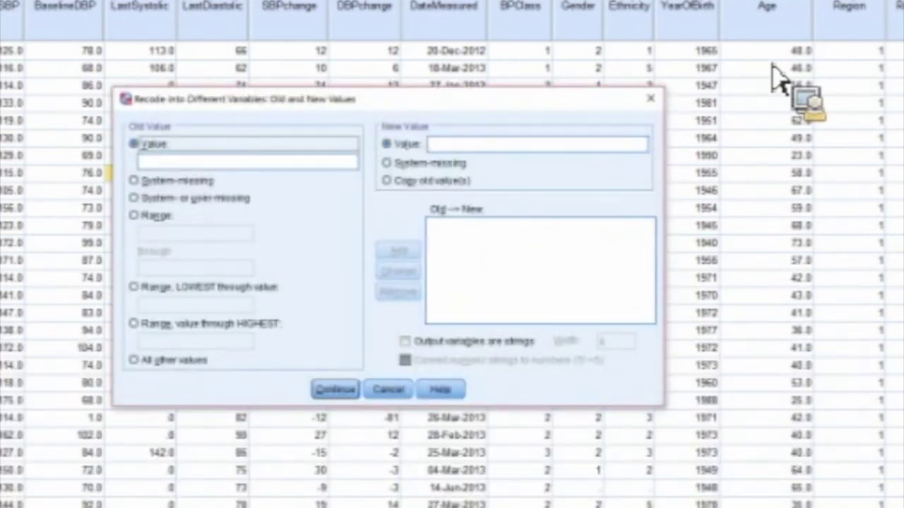
key(Tab)
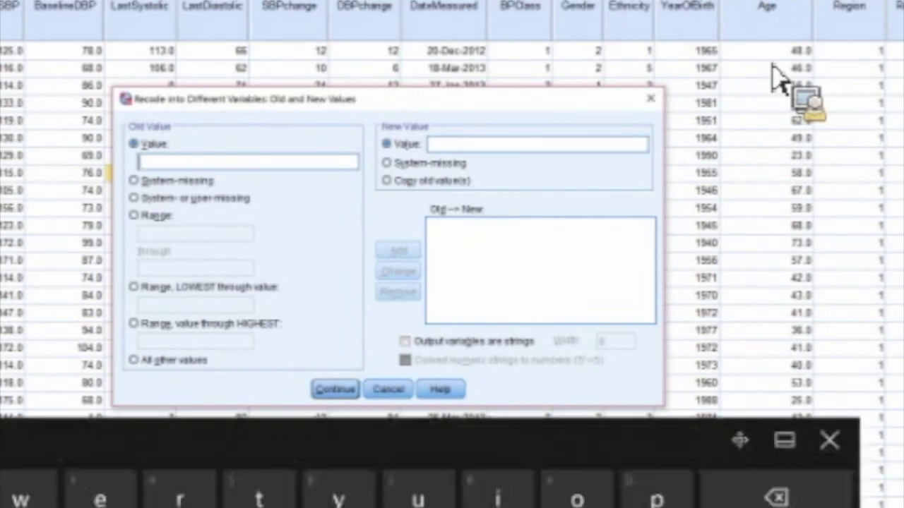
text(2)
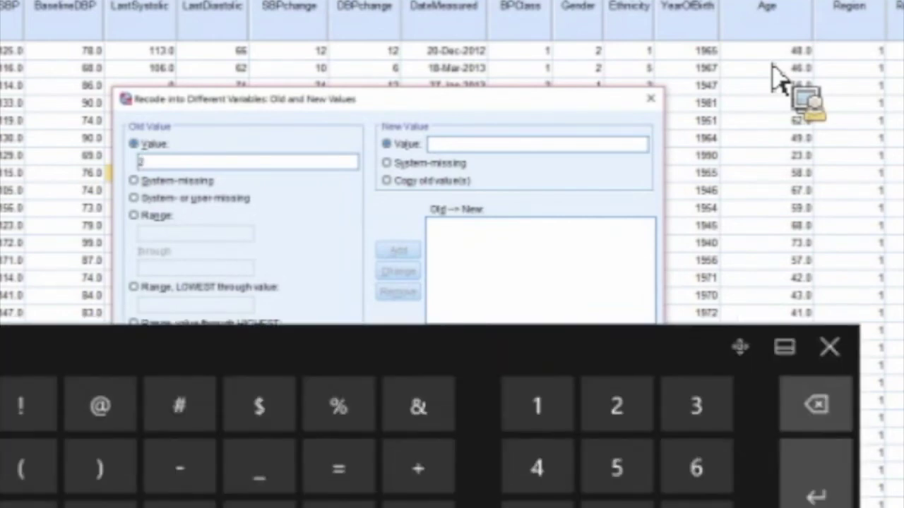
text(1)
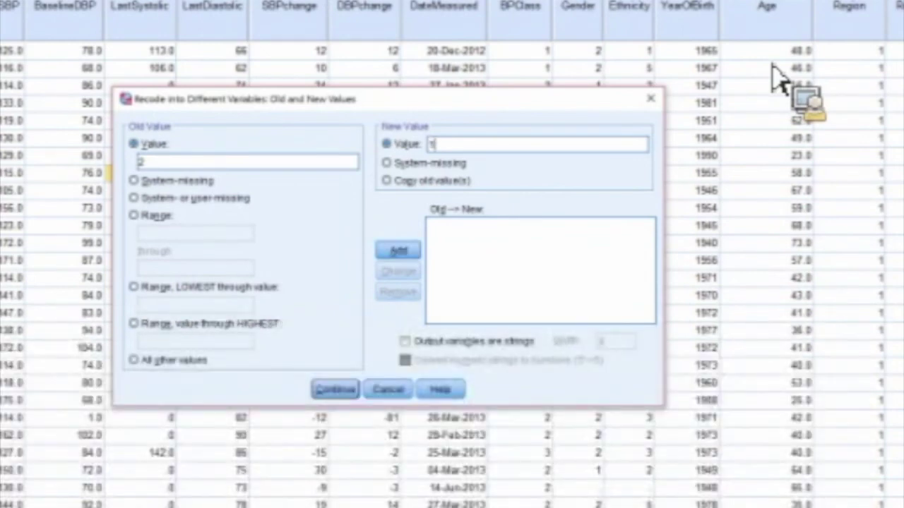
key(alt+a)
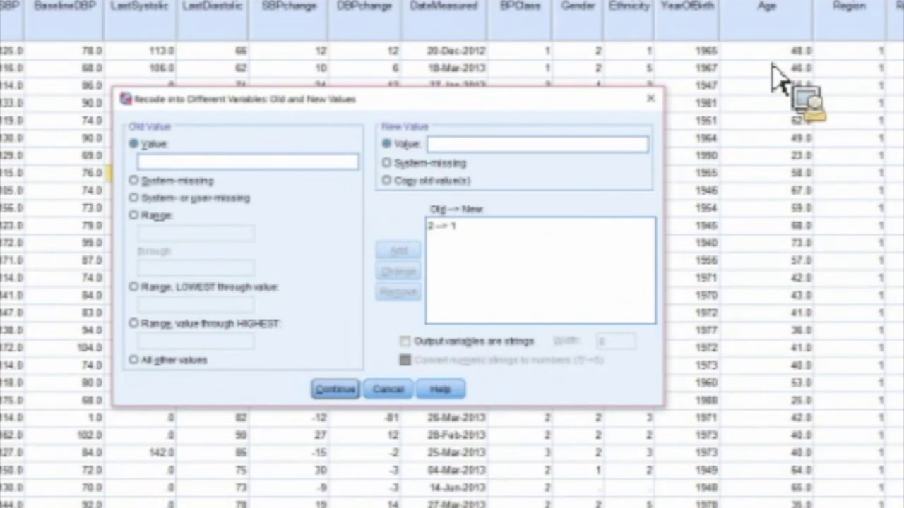
key(alt+o)
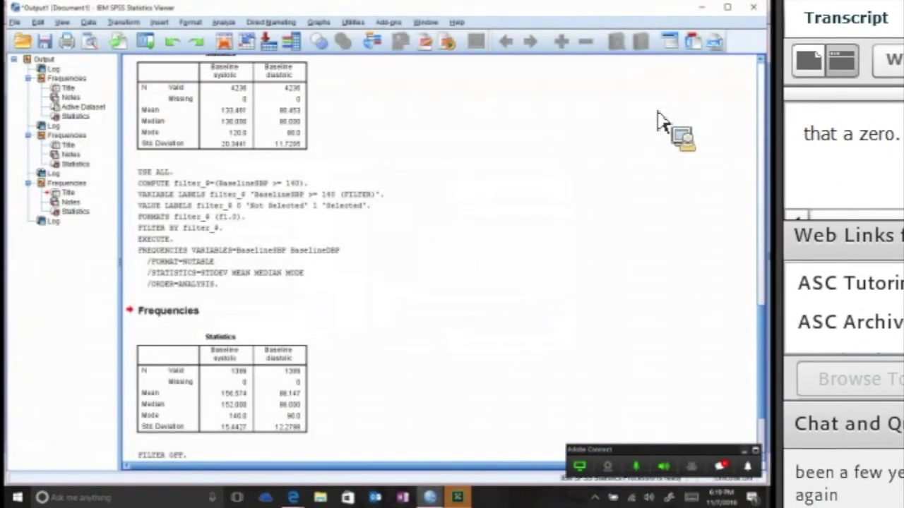
- Return to the data set and examine the new male and female columns after the last existing variables
click(430, 498)
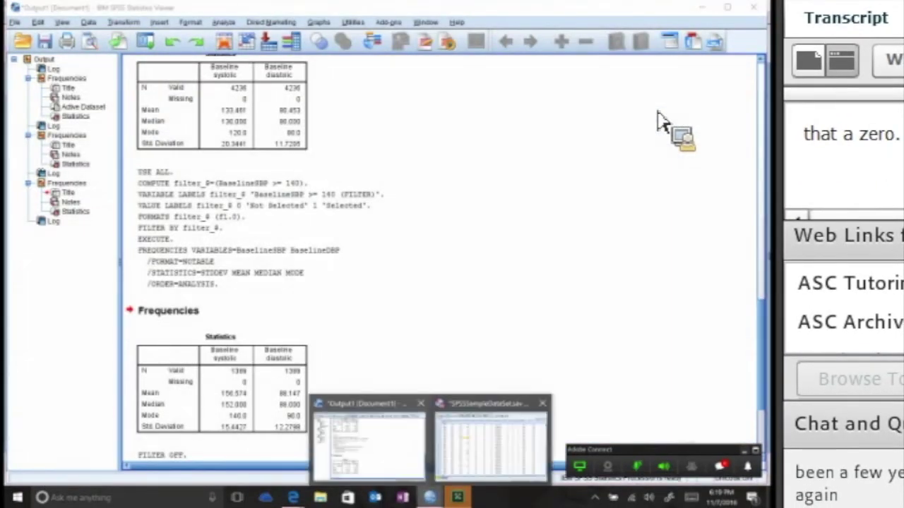
click(491, 447)
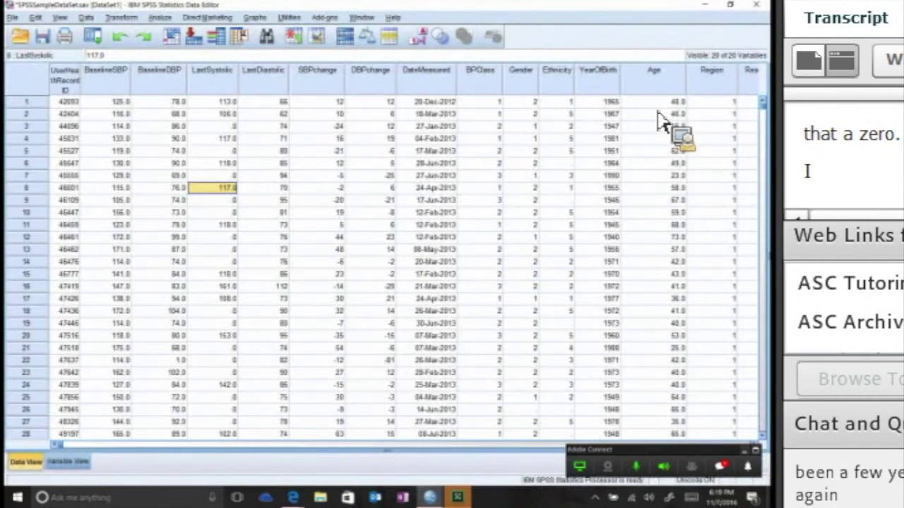
click(654, 274)
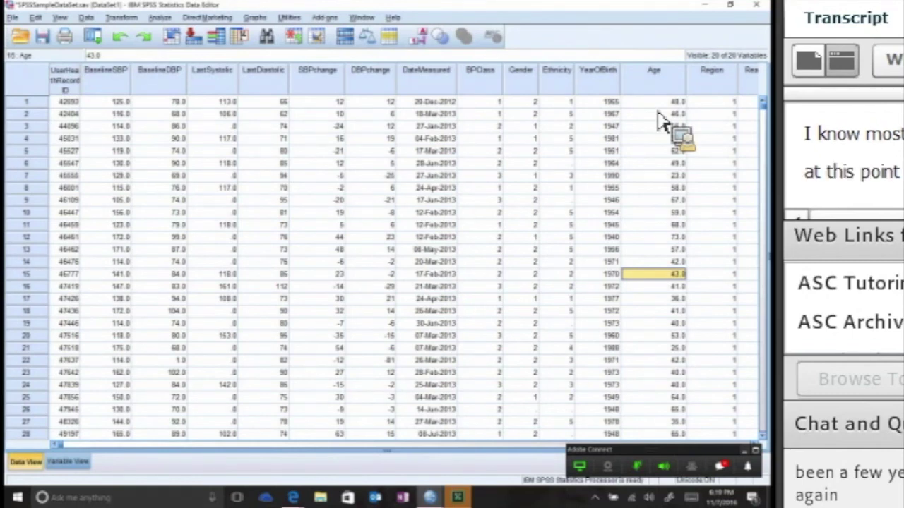
click(691, 498)
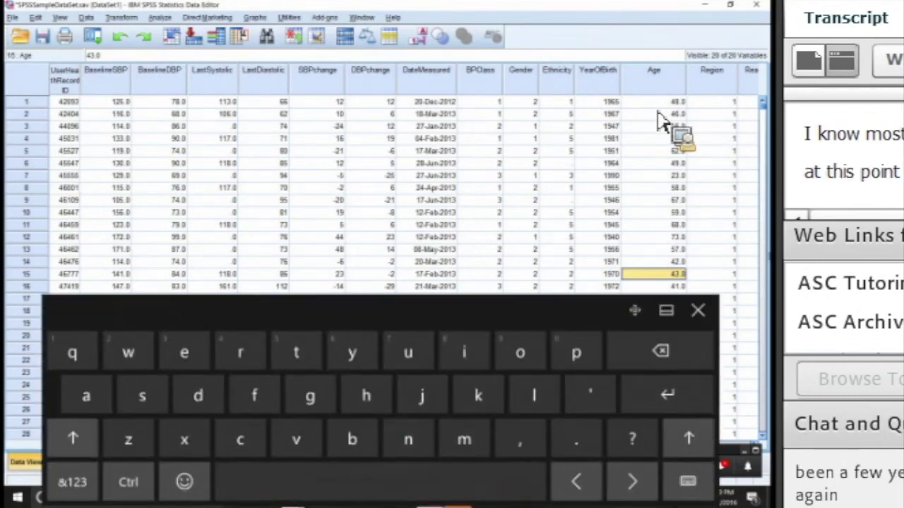
key(Right)
key(Right)
key(Right)
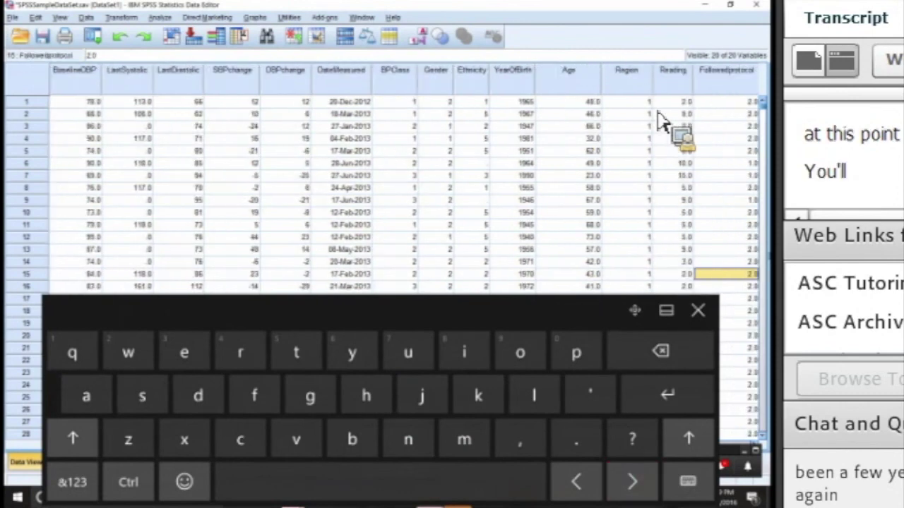
key(Right)
key(Right)
key(Right)
key(Right)
key(Right)
key(Right)
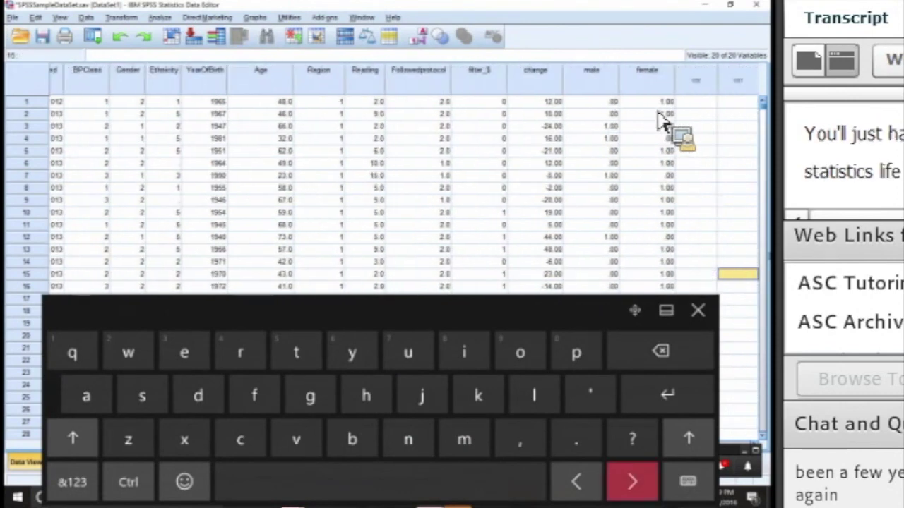